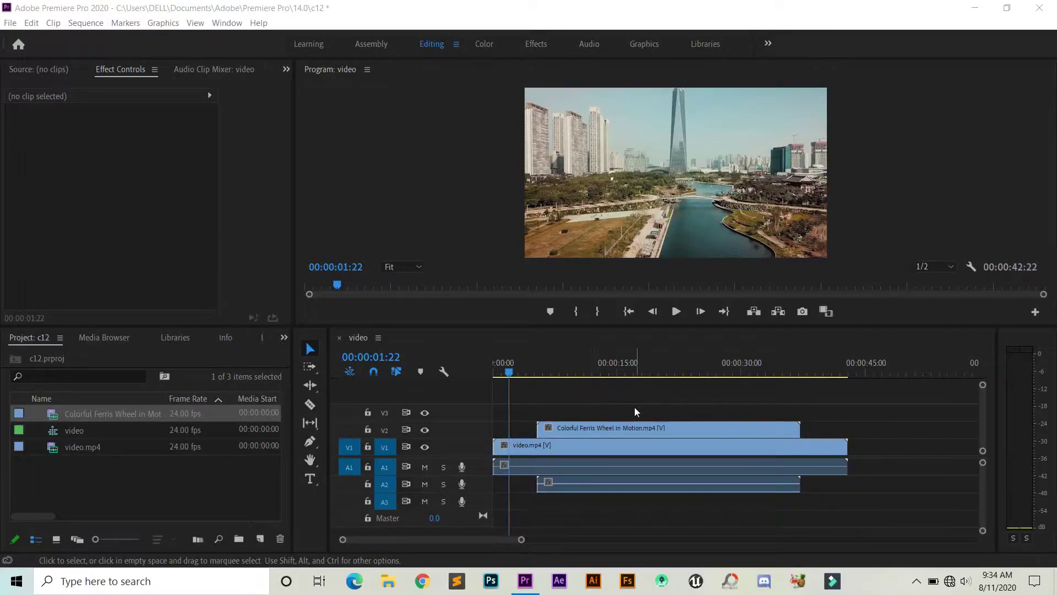
# - Select the Ferris wheel clip on track V2 of the sequence
pyautogui.click(638, 430)
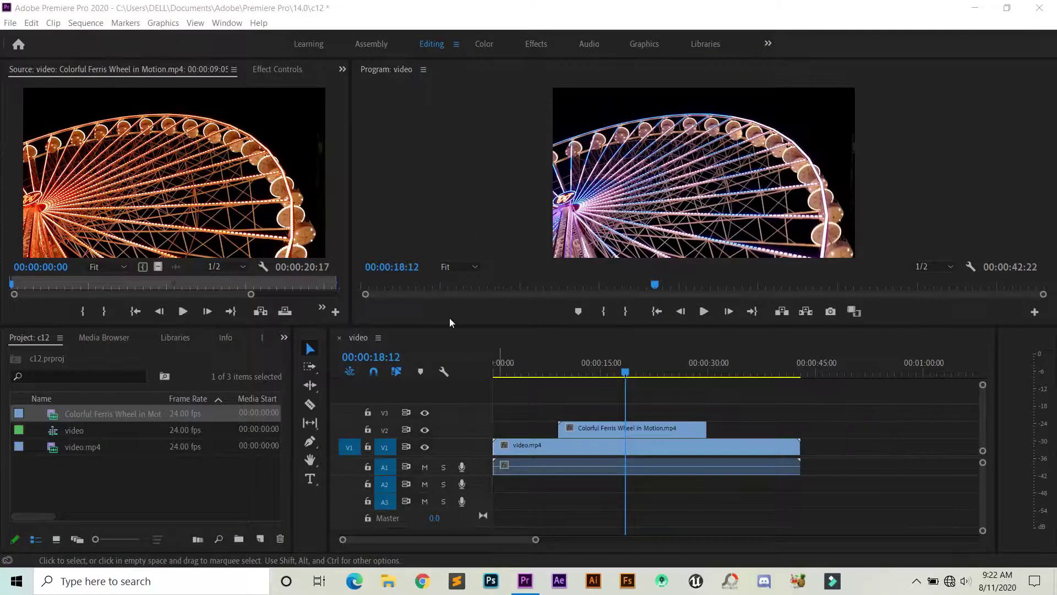
# - Select the Ferris wheel clip at about 11 seconds and show its Effect Controls
pyautogui.moveTo(623, 373)
pyautogui.mouseDown()
pyautogui.moveTo(554, 380)
pyautogui.moveTo(710, 404)
pyautogui.moveTo(540, 401)
pyautogui.moveTo(625, 409)
pyautogui.moveTo(616, 414)
pyautogui.mouseUp()
pyautogui.click(647, 434)
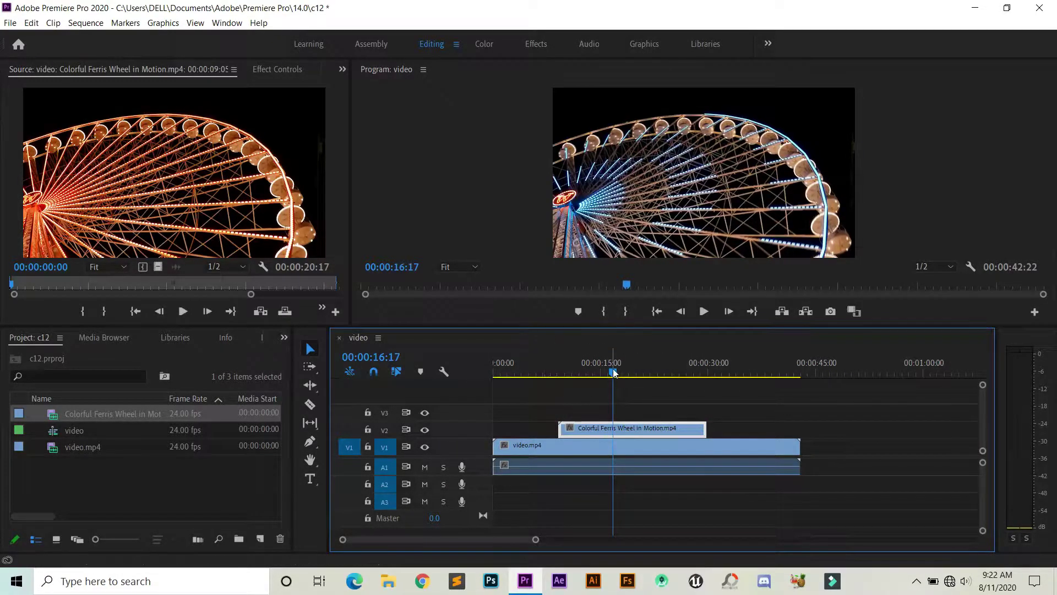
pyautogui.moveTo(611, 374)
pyautogui.mouseDown()
pyautogui.moveTo(576, 376)
pyautogui.moveTo(633, 392)
pyautogui.mouseUp()
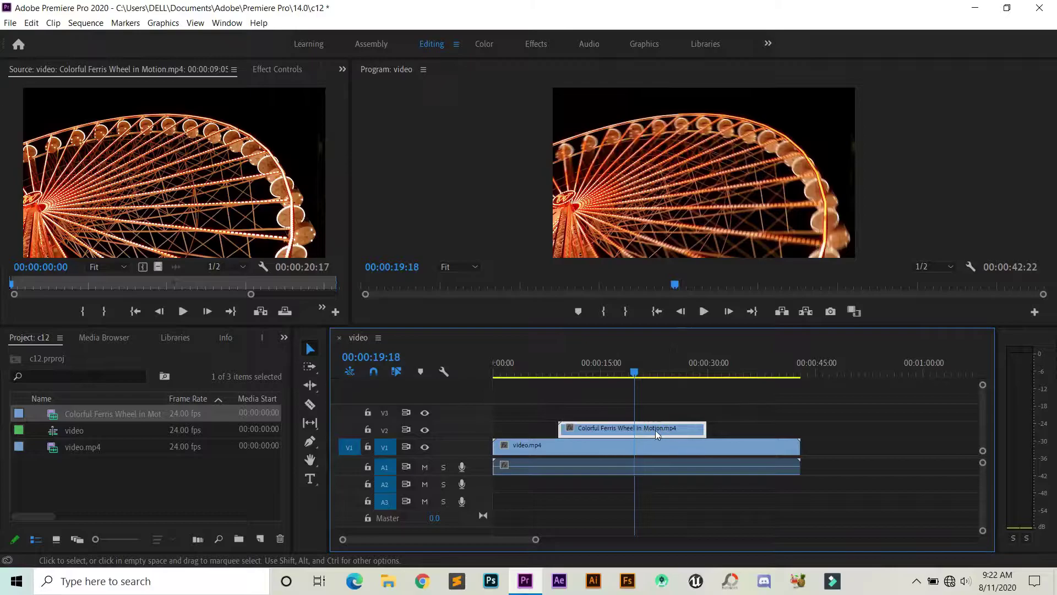
pyautogui.click(278, 67)
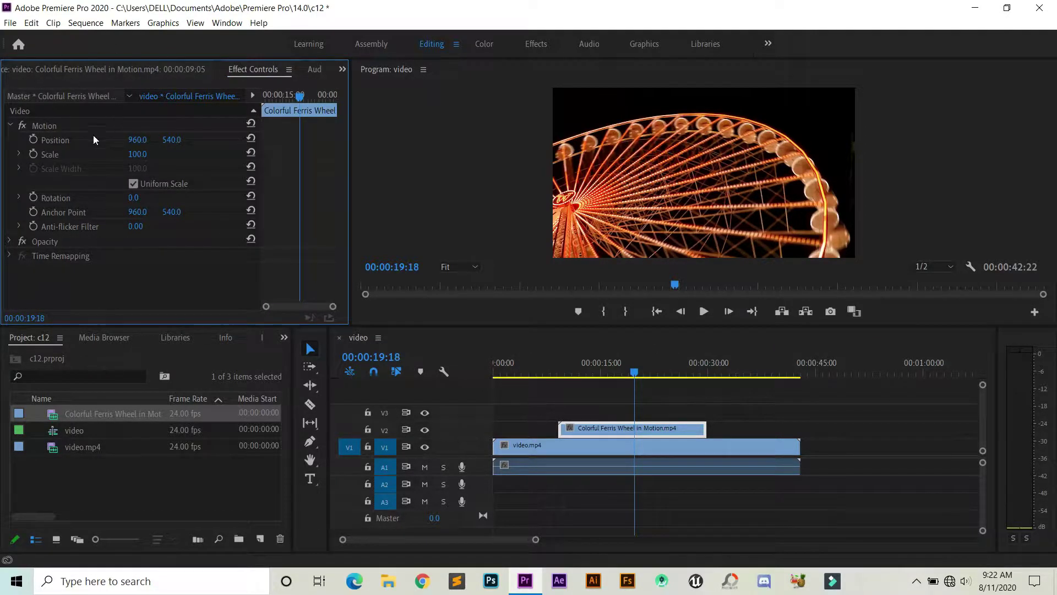
pyautogui.click(13, 242)
pyautogui.click(13, 241)
pyautogui.hotkey('ctrl', 's')
pyautogui.moveTo(137, 139)
pyautogui.mouseDown()
pyautogui.moveTo(108, 140)
pyautogui.moveTo(150, 140)
pyautogui.mouseUp()
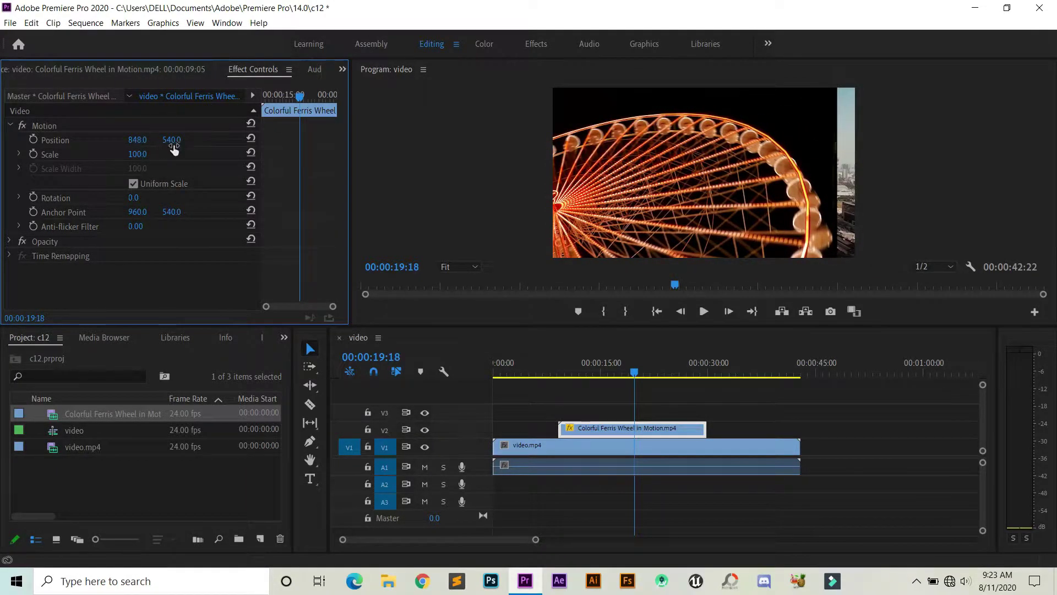
pyautogui.moveTo(172, 140)
pyautogui.mouseDown()
pyautogui.moveTo(198, 140)
pyautogui.moveTo(175, 139)
pyautogui.mouseUp()
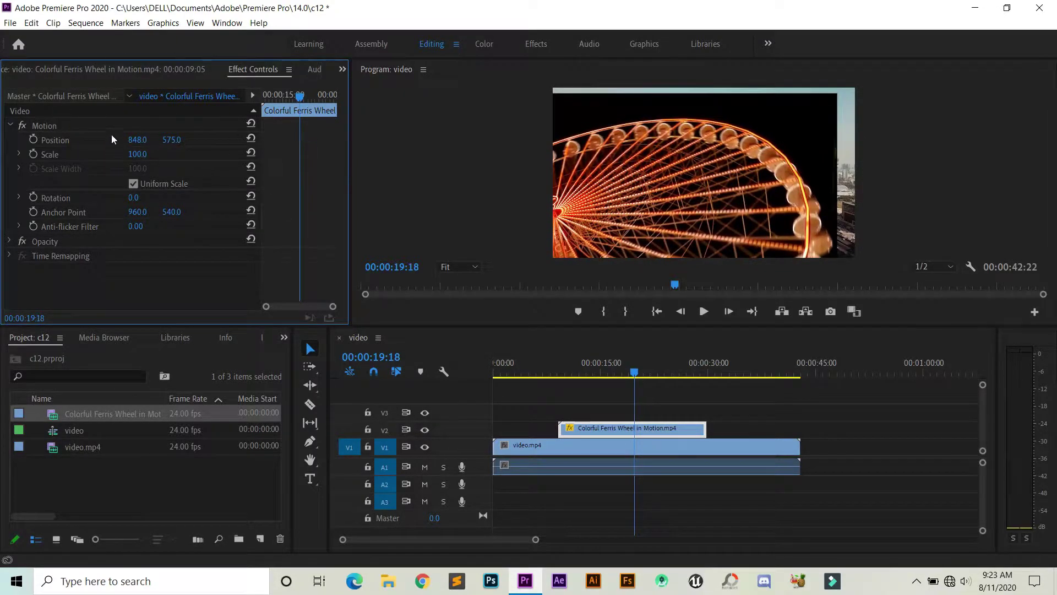
pyautogui.click(251, 139)
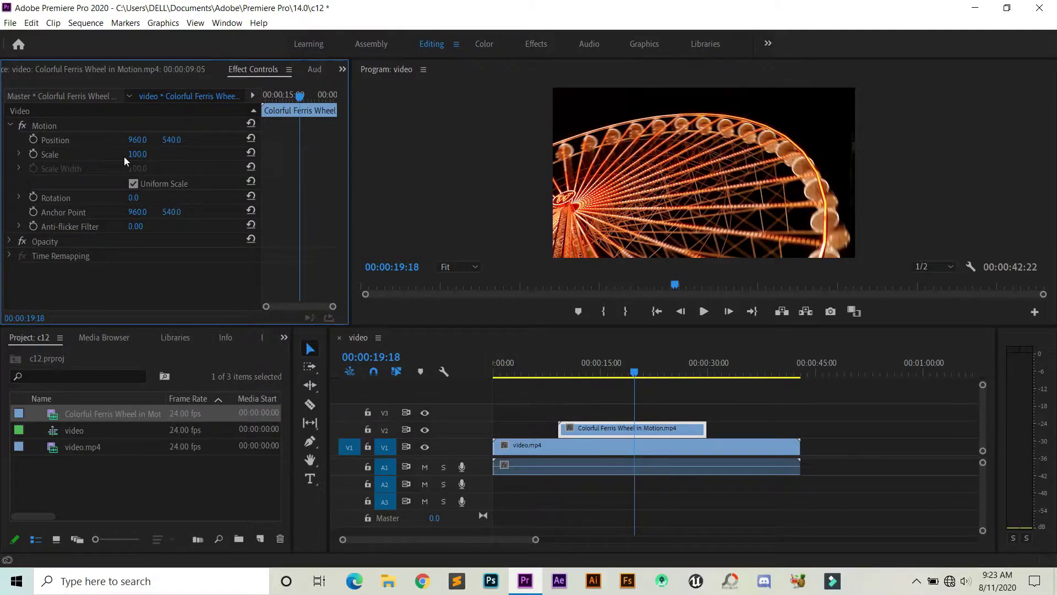
# - Scale the Ferris wheel clip to 49 and move it to position 1372, 299
pyautogui.moveTo(137, 155)
pyautogui.mouseDown()
pyautogui.moveTo(99, 154)
pyautogui.moveTo(153, 155)
pyautogui.mouseUp()
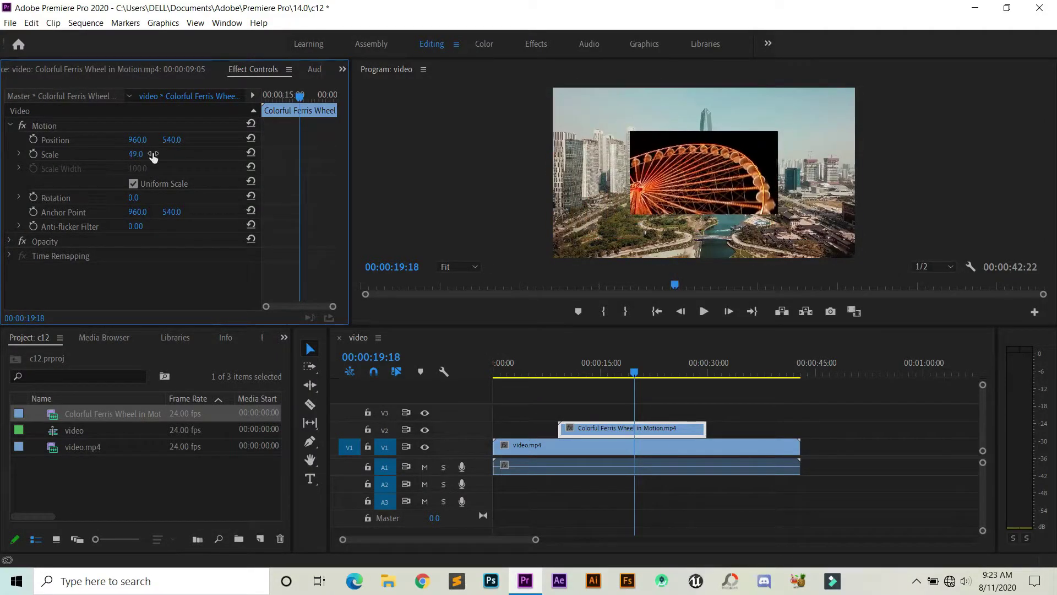
pyautogui.click(55, 139)
pyautogui.moveTo(138, 140); pyautogui.dragTo(184, 142)
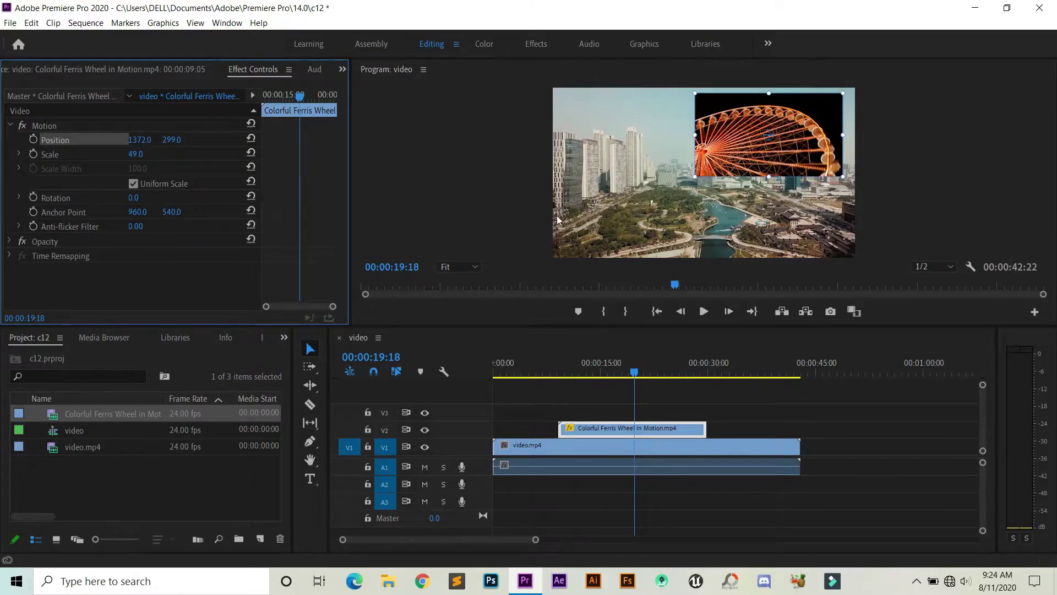
pyautogui.click(452, 196)
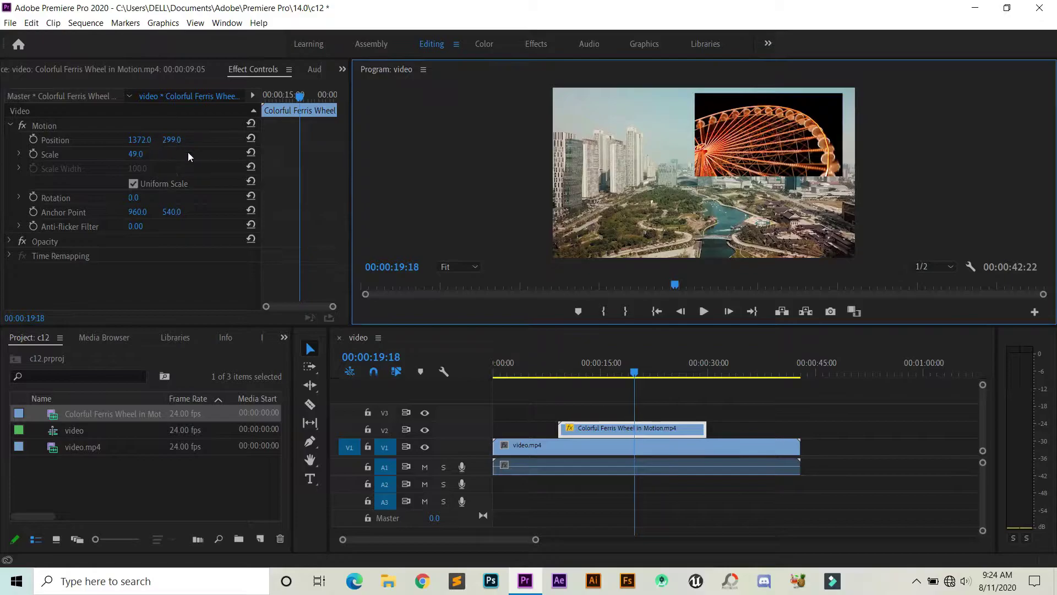
# - Enlarge the Ferris wheel overlay to 75.7% and place it at 1083.3, 517.6
pyautogui.click(773, 153)
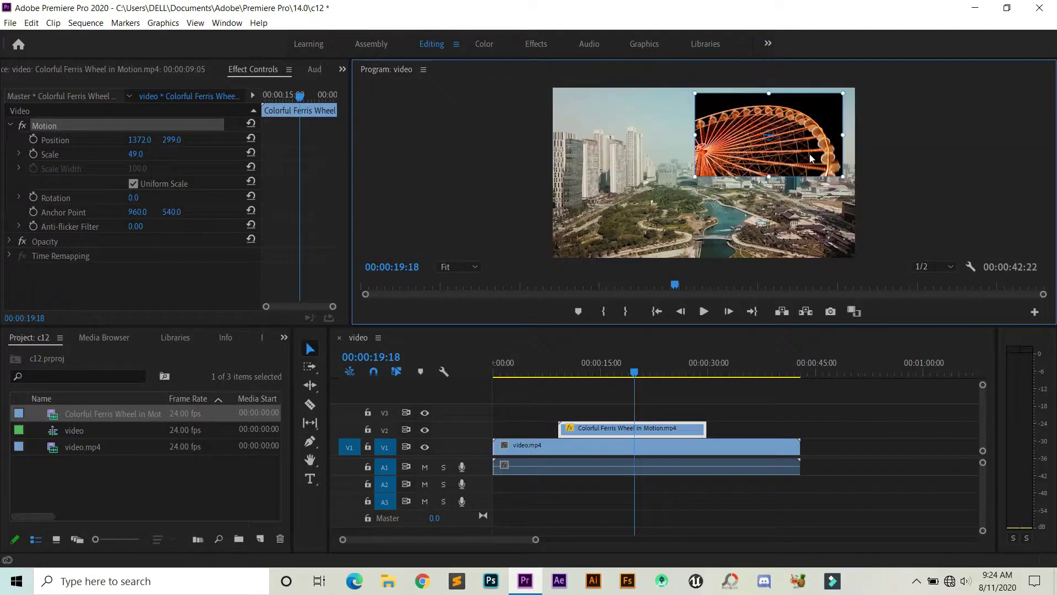
pyautogui.moveTo(812, 159); pyautogui.dragTo(689, 178)
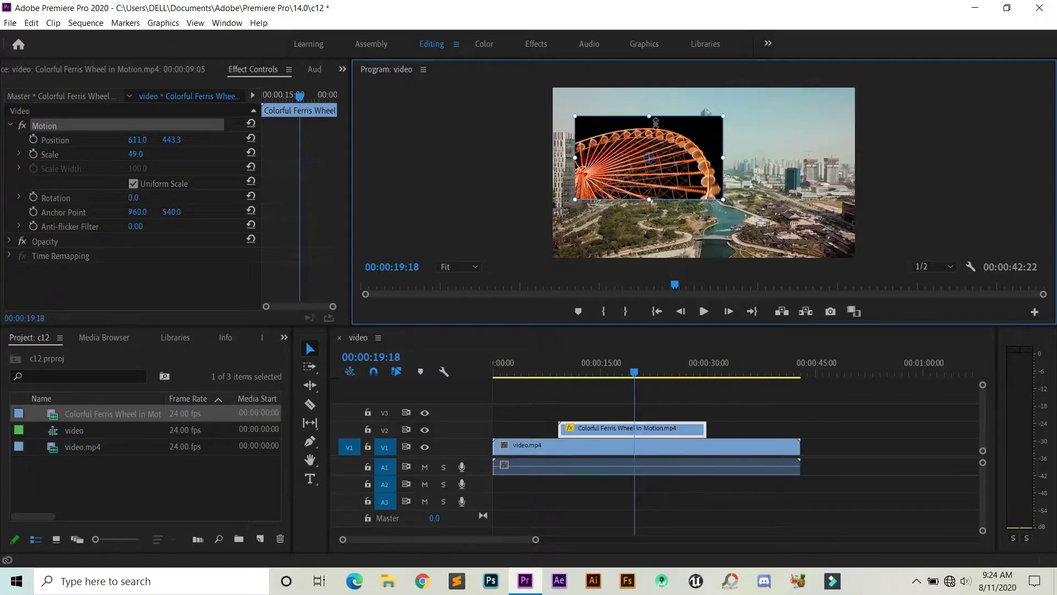
pyautogui.moveTo(661, 180)
pyautogui.mouseDown()
pyautogui.moveTo(767, 157)
pyautogui.moveTo(711, 174)
pyautogui.mouseUp()
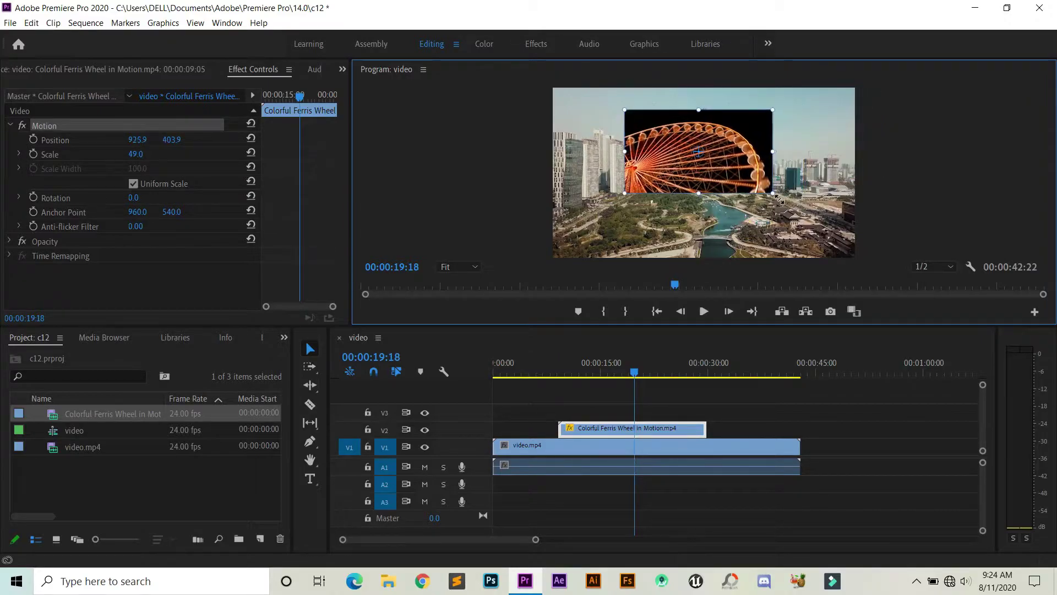
pyautogui.moveTo(772, 194); pyautogui.dragTo(803, 222)
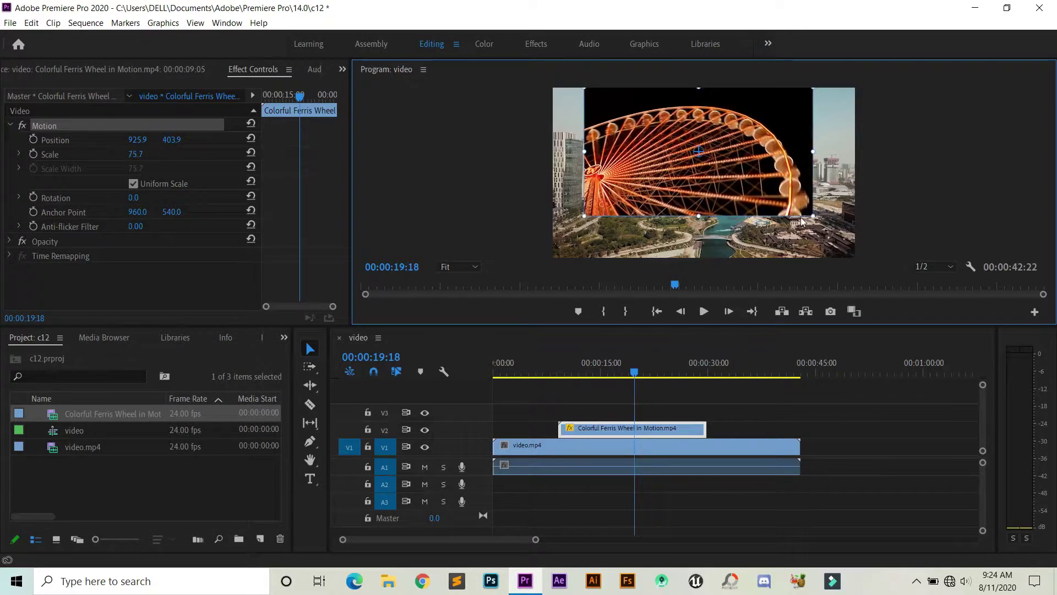
pyautogui.moveTo(748, 165); pyautogui.dragTo(776, 164)
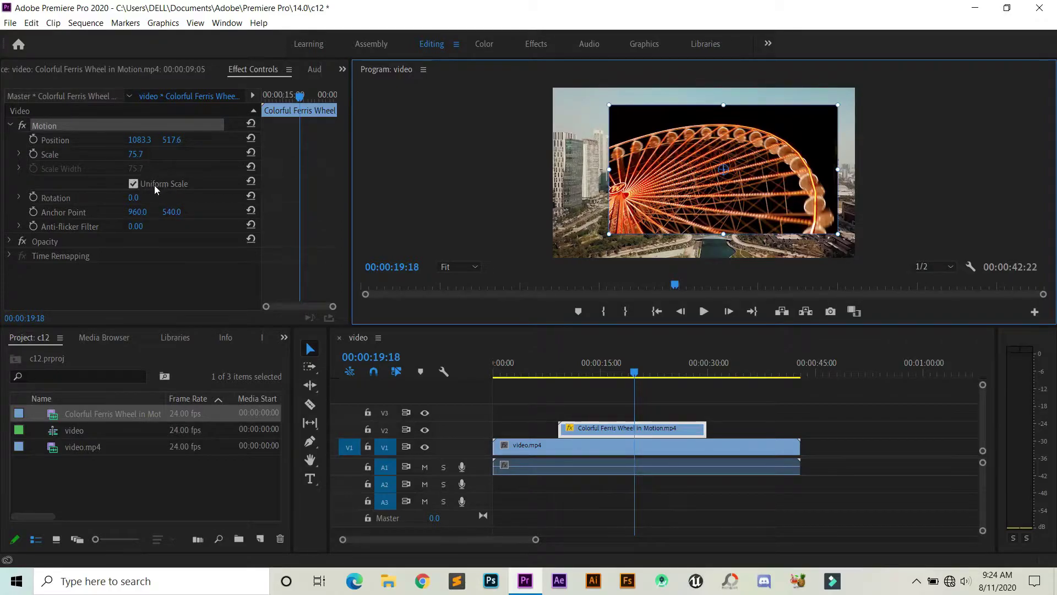
# - Resize the overlay freely to 49.4% at 987.1, 517.6, then re-enable Uniform Scale
pyautogui.click(133, 183)
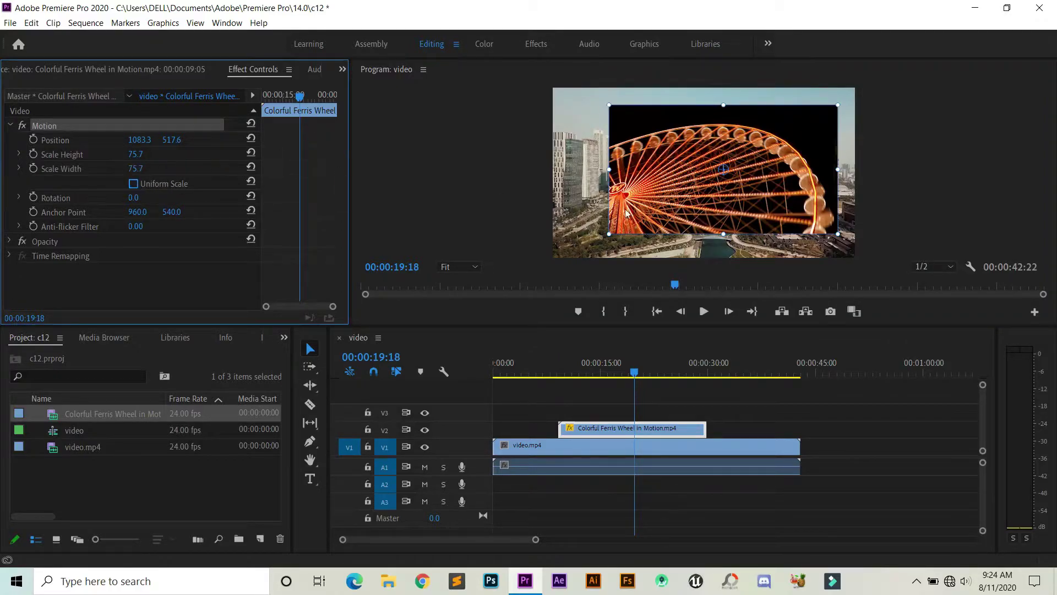
pyautogui.moveTo(839, 240); pyautogui.dragTo(763, 141)
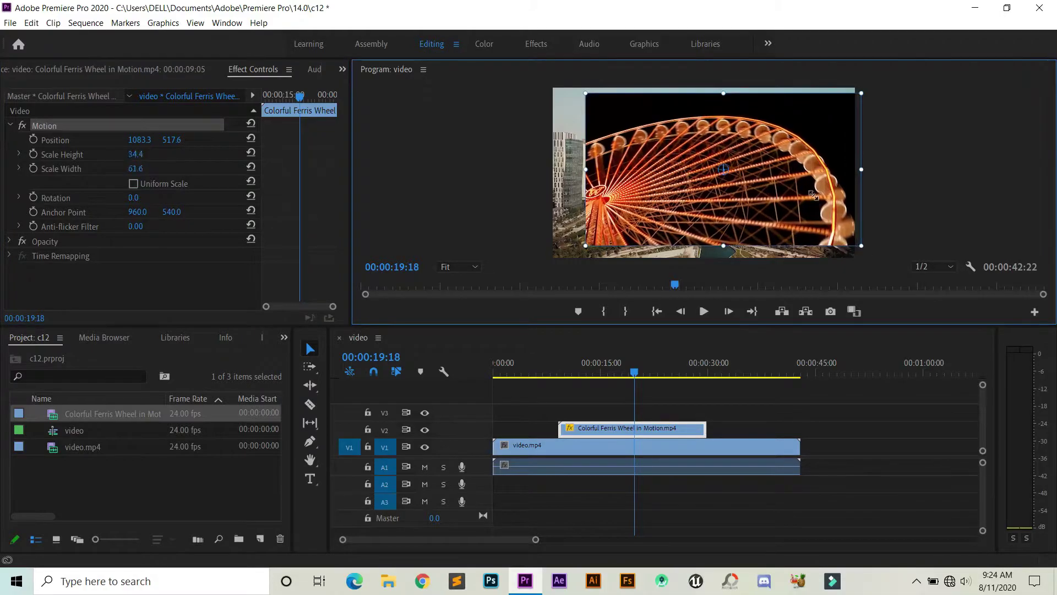
pyautogui.moveTo(780, 175)
pyautogui.mouseDown()
pyautogui.moveTo(757, 160)
pyautogui.moveTo(744, 176)
pyautogui.mouseUp()
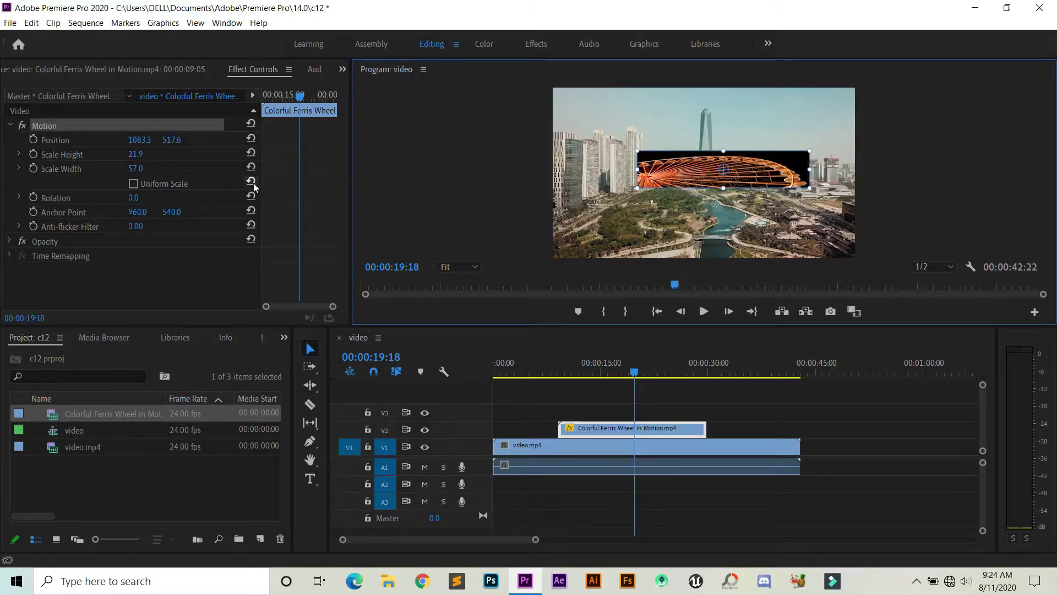
pyautogui.click(134, 183)
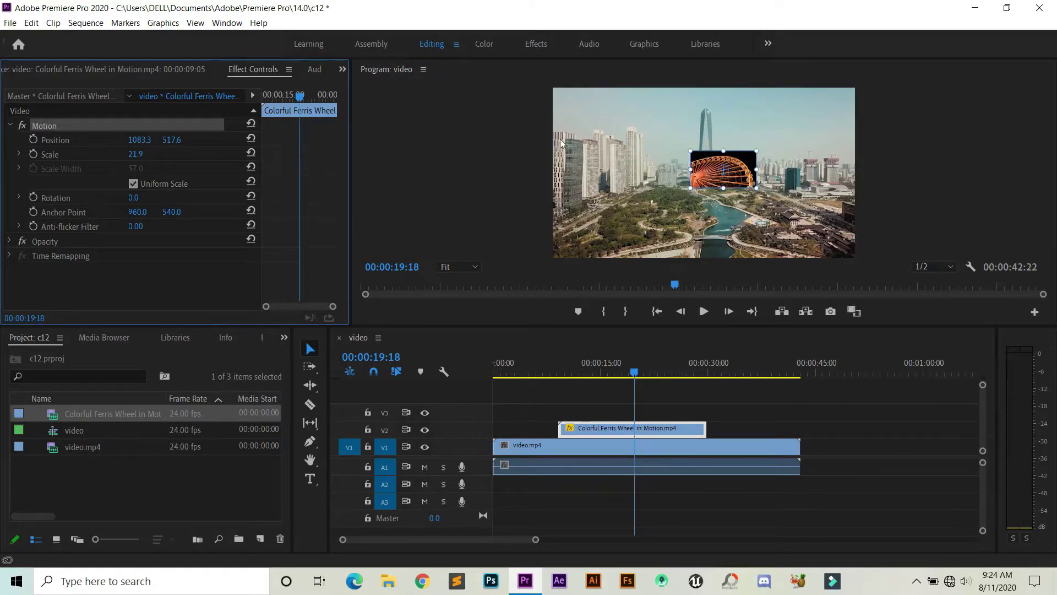
# - Enlarge the Ferris wheel overlay to 49.4% scale from its corner handle
pyautogui.moveTo(764, 198); pyautogui.dragTo(813, 211)
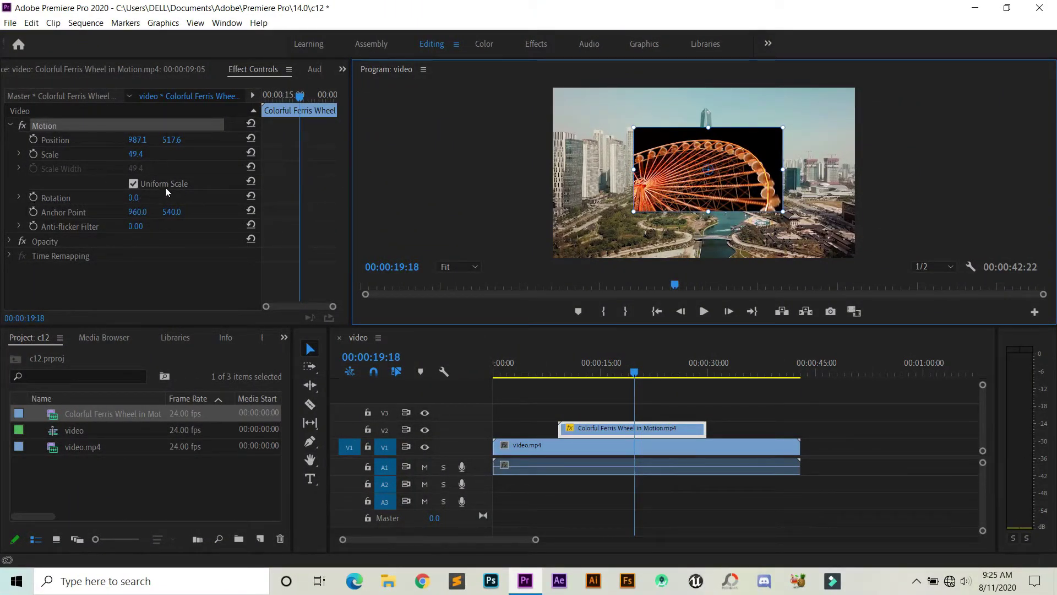
pyautogui.moveTo(134, 197)
pyautogui.mouseDown()
pyautogui.moveTo(190, 198)
pyautogui.moveTo(151, 201)
pyautogui.mouseUp()
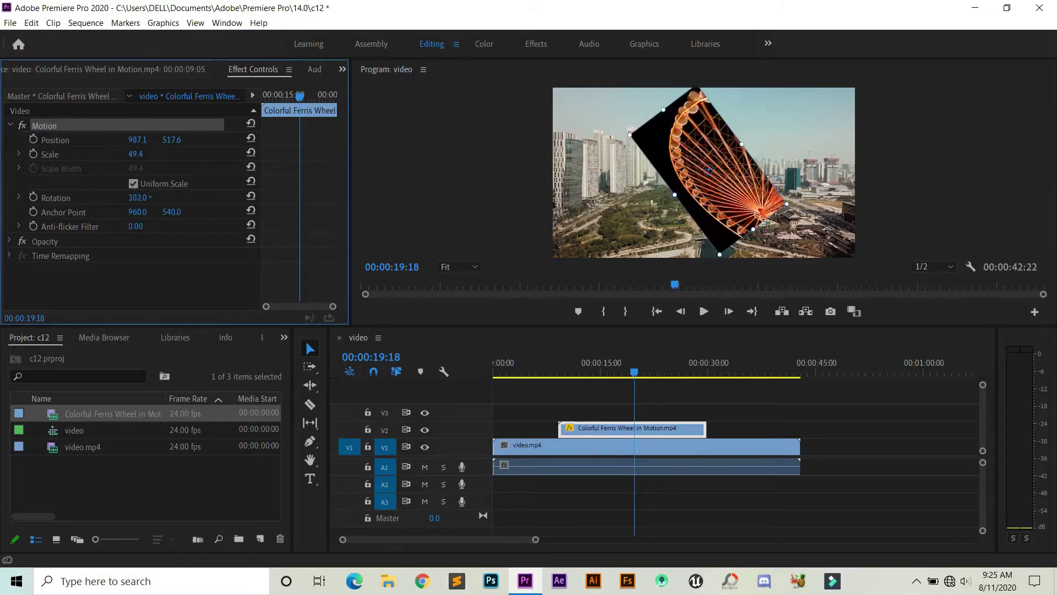
pyautogui.click(250, 197)
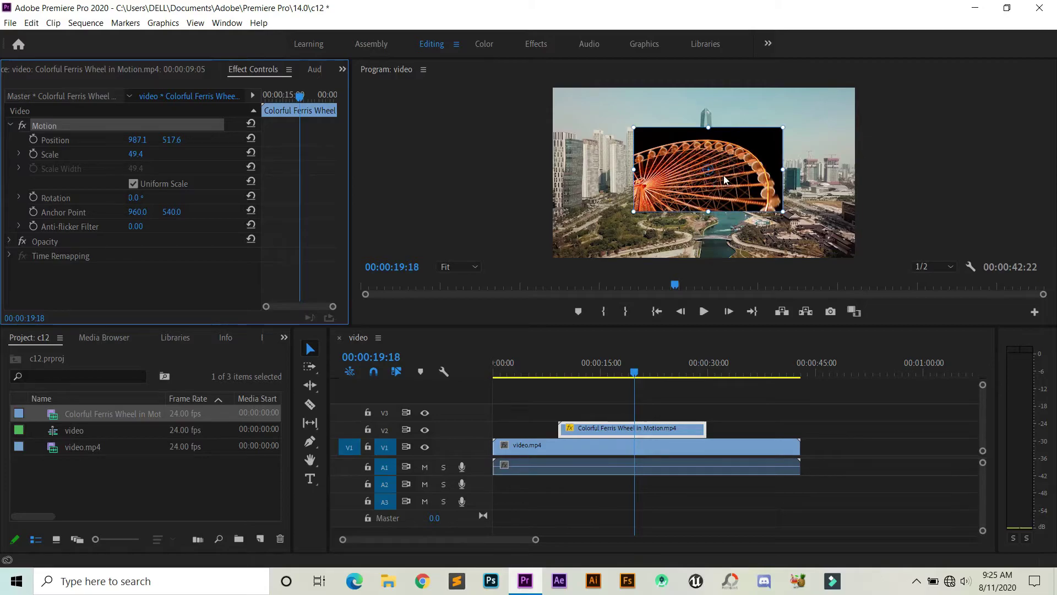
# - Put the anchor point at the bottom-right corner, then set scale 39.4 and rotation -4°
pyautogui.moveTo(726, 179); pyautogui.dragTo(784, 209)
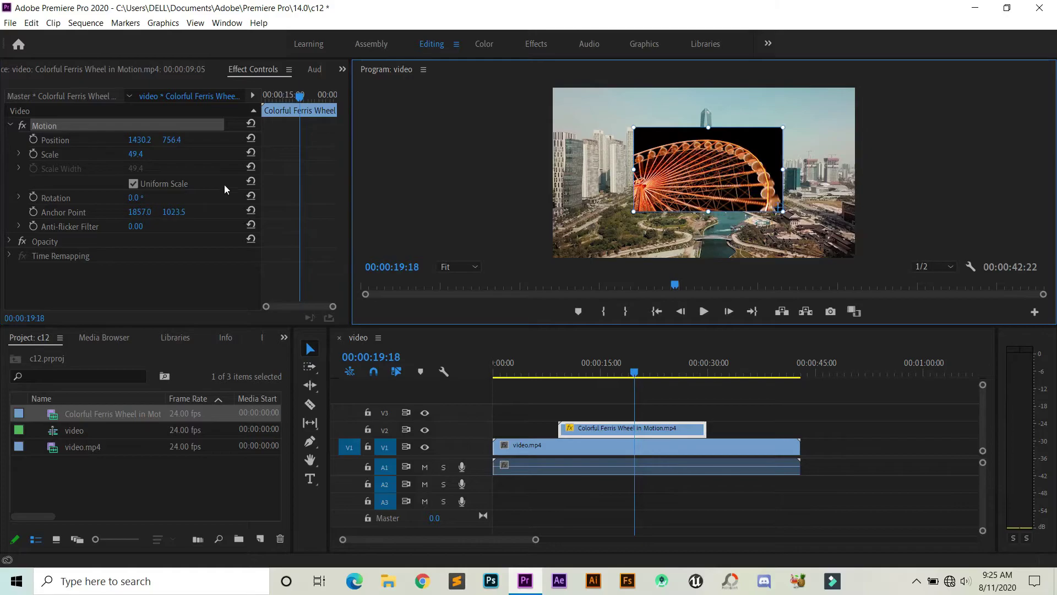
pyautogui.moveTo(137, 154)
pyautogui.mouseDown()
pyautogui.moveTo(125, 153)
pyautogui.moveTo(152, 157)
pyautogui.mouseUp()
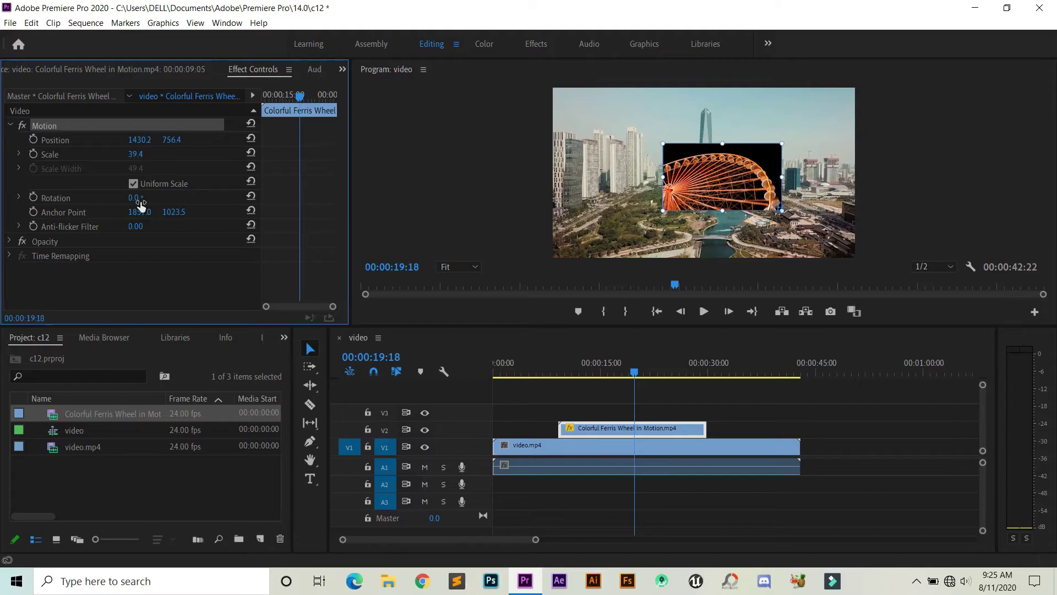
pyautogui.moveTo(136, 199); pyautogui.dragTo(132, 198)
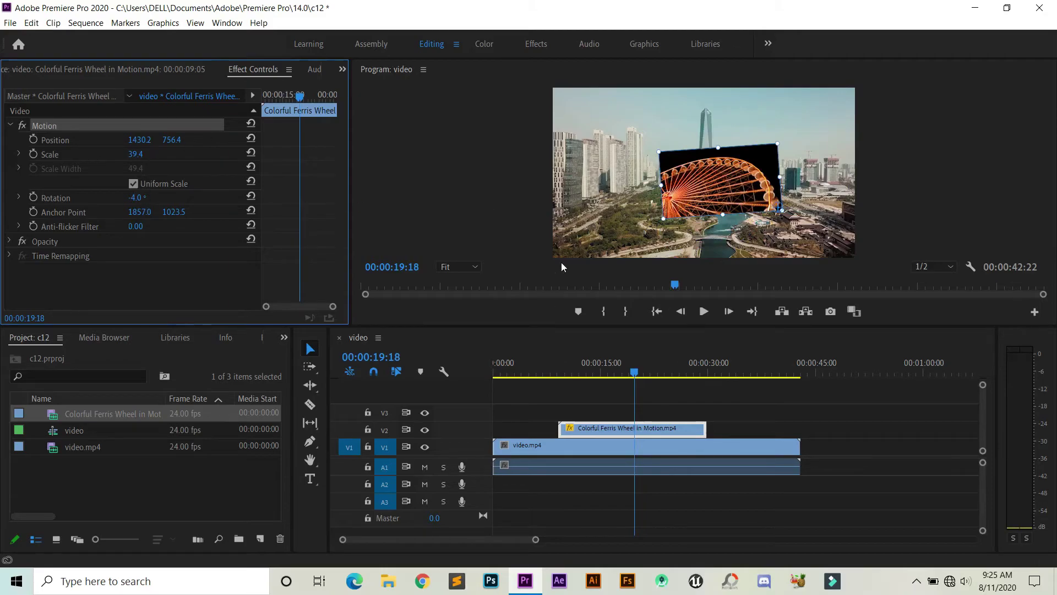